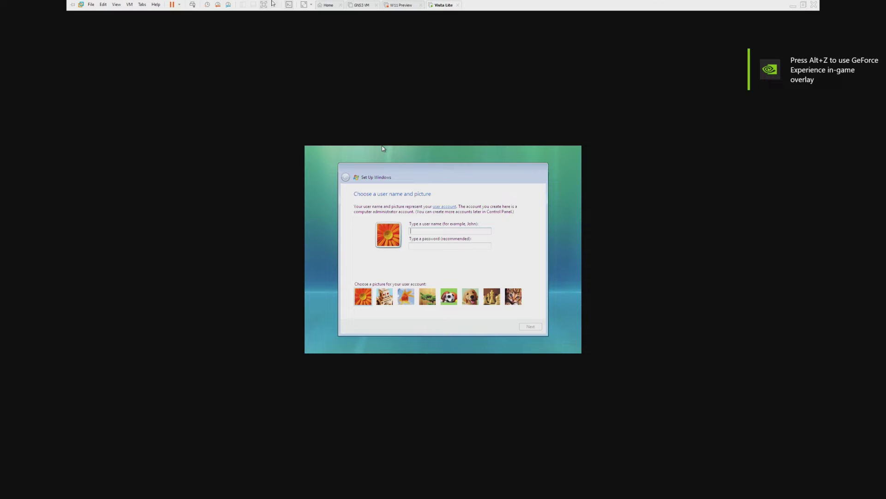
Step: Enter user name 'Windows', choose the first desktop background, and postpone automatic protection with Ask me later
left_click(312, 5)
type("Windows")
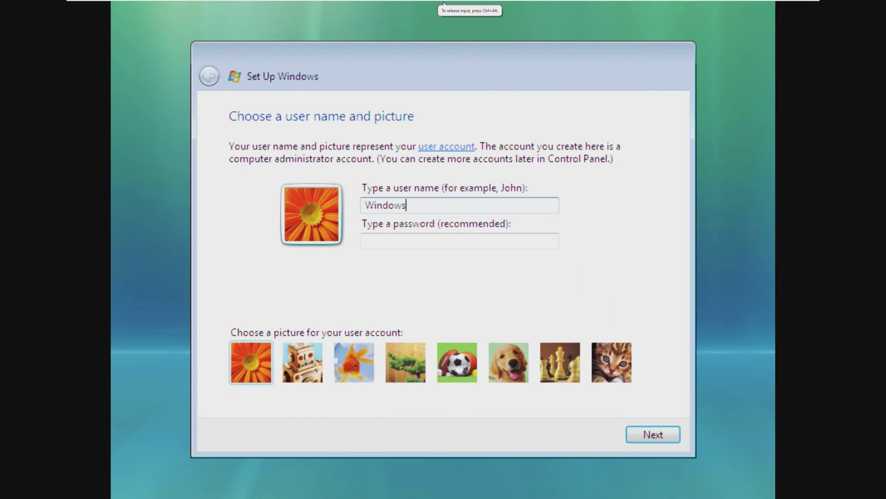
key("Return")
left_click(275, 323)
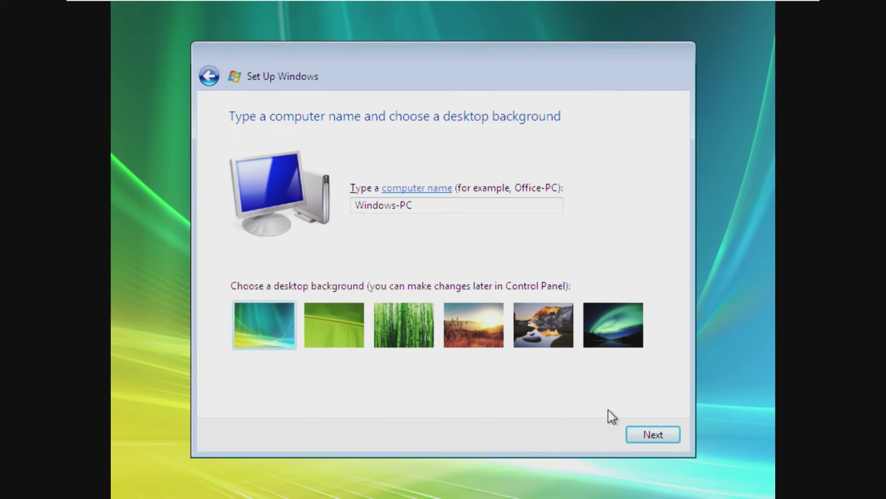
left_click(652, 433)
left_click(431, 286)
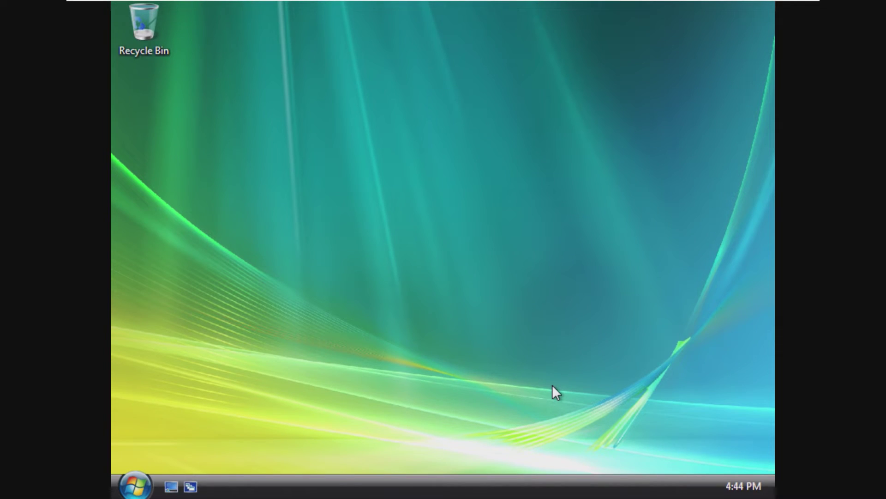
Step: Attach the VMware Tools disc image to the VM's CD/DVD drive through Removable Devices settings
mouse_move(399, 3)
left_click(142, 5)
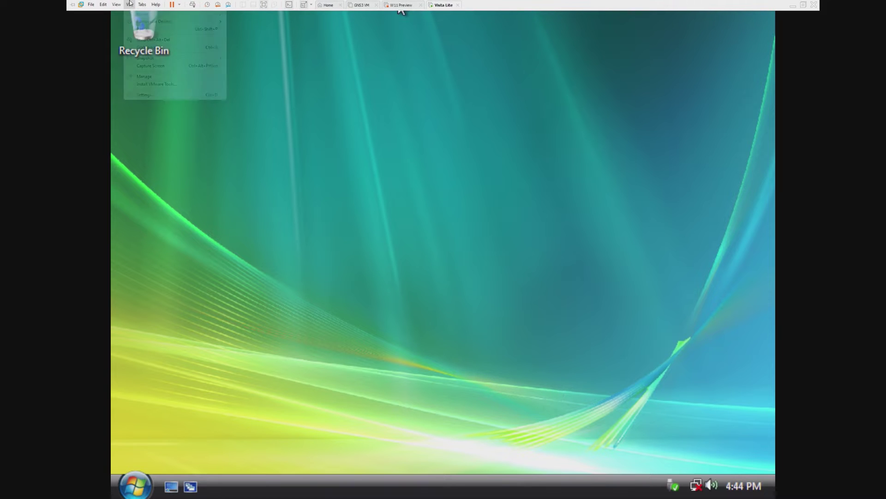
mouse_move(130, 4)
mouse_move(142, 22)
mouse_move(259, 23)
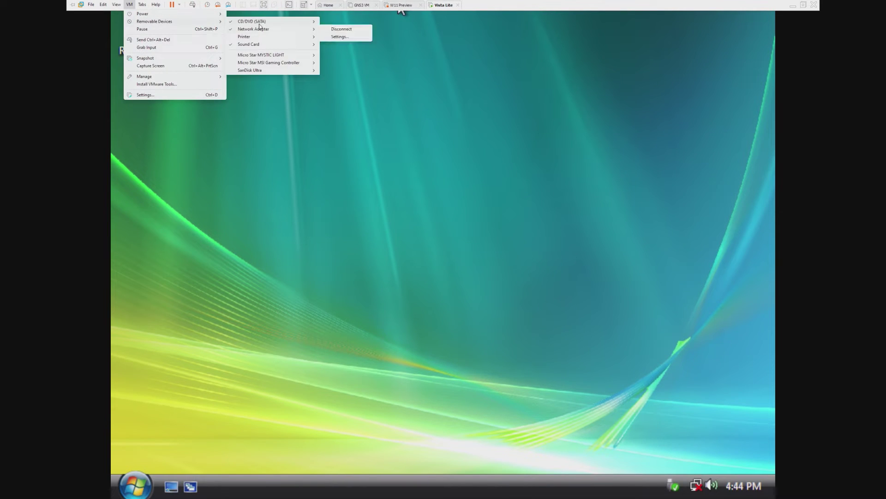
left_click(345, 30)
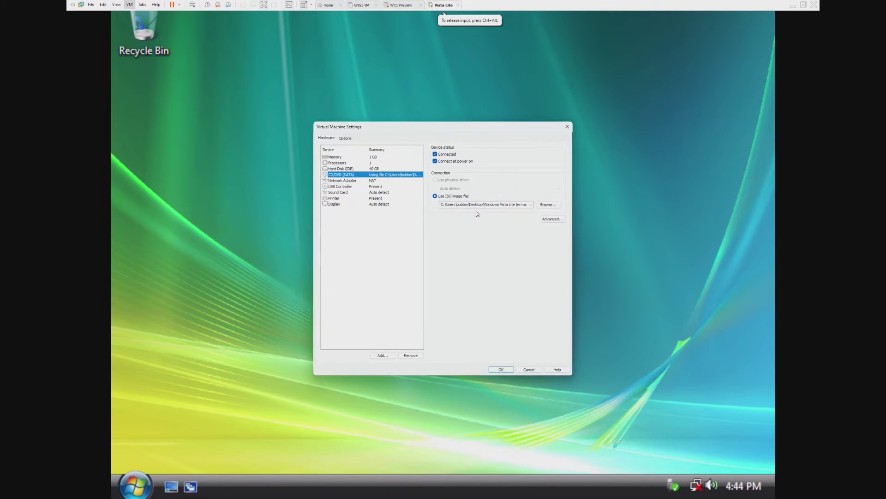
left_click(559, 206)
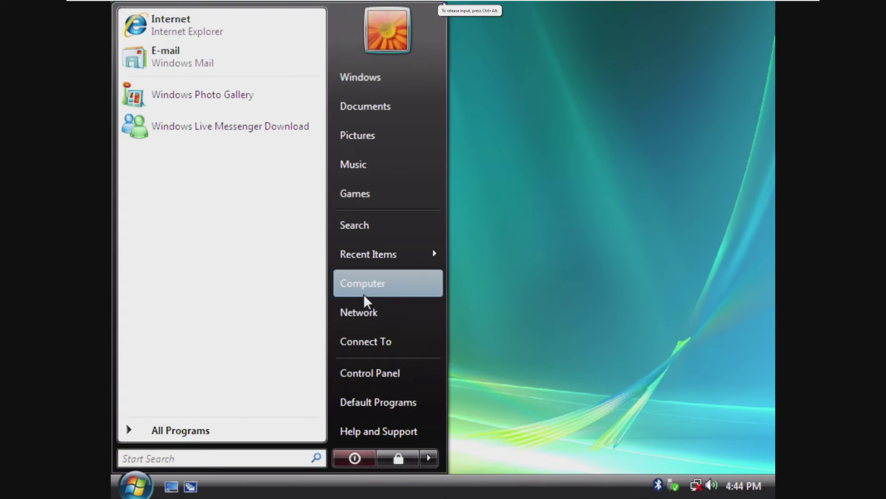
Step: Run the VMware Tools setup from drive D in Computer and dismiss the SP2 requirement error
left_click(362, 281)
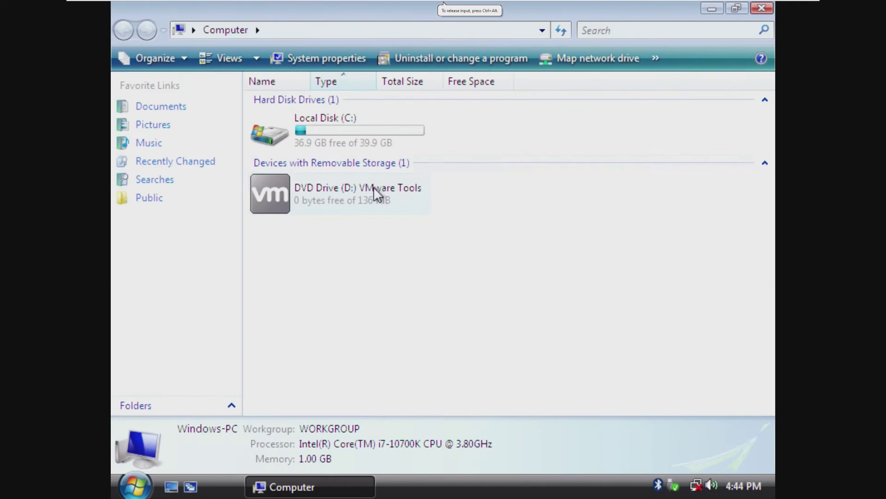
double_click(373, 186)
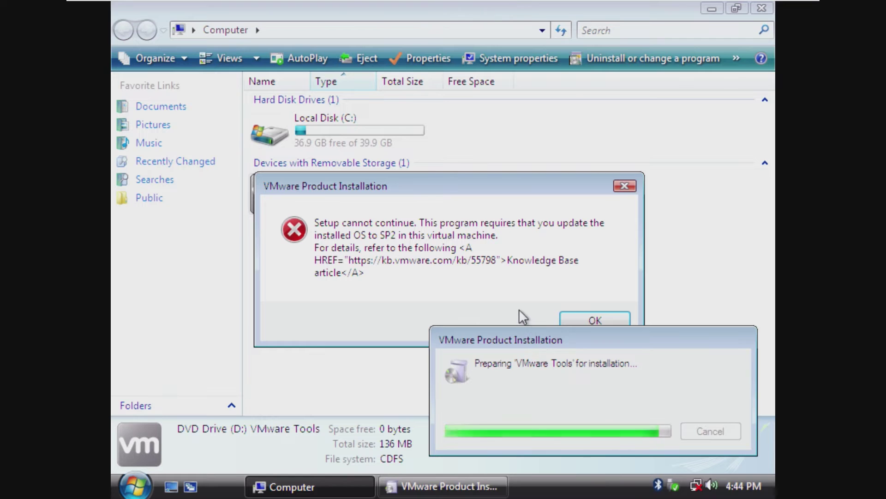
left_click(519, 309)
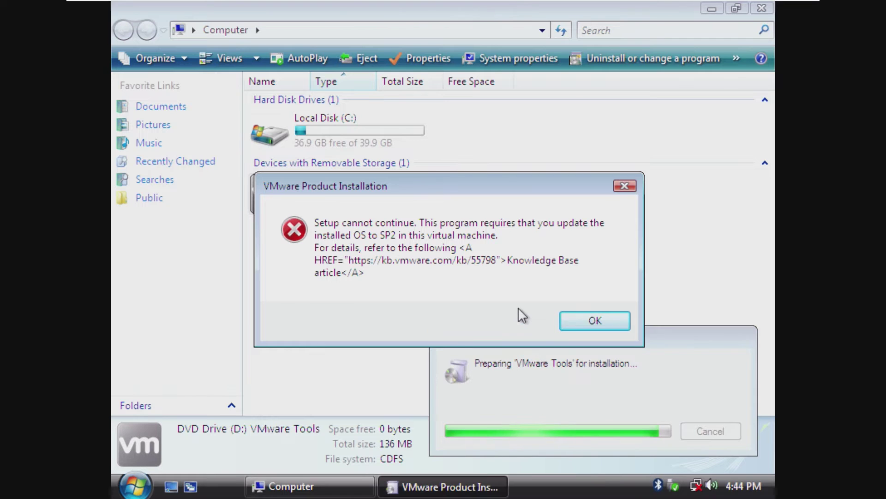
left_click(571, 319)
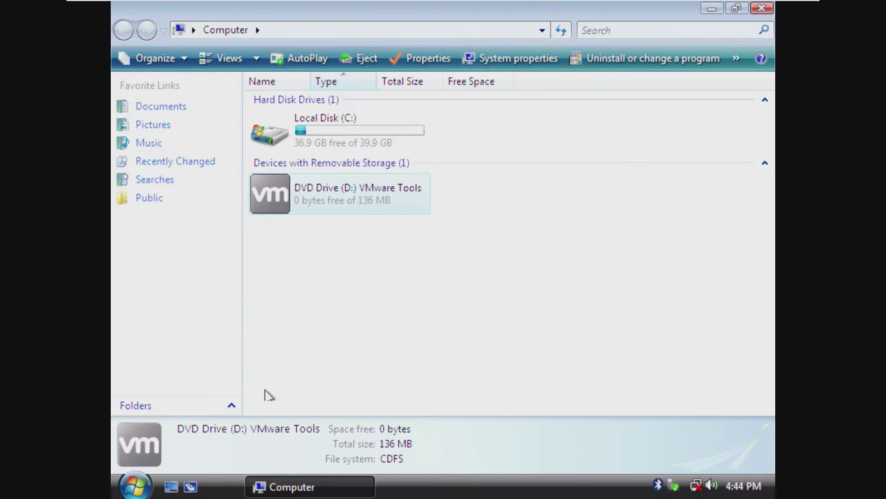
Step: Close Computer, then set the resolution to 1366 by 768 in Personalization's Display Settings and keep it
left_click(763, 9)
left_click(136, 485)
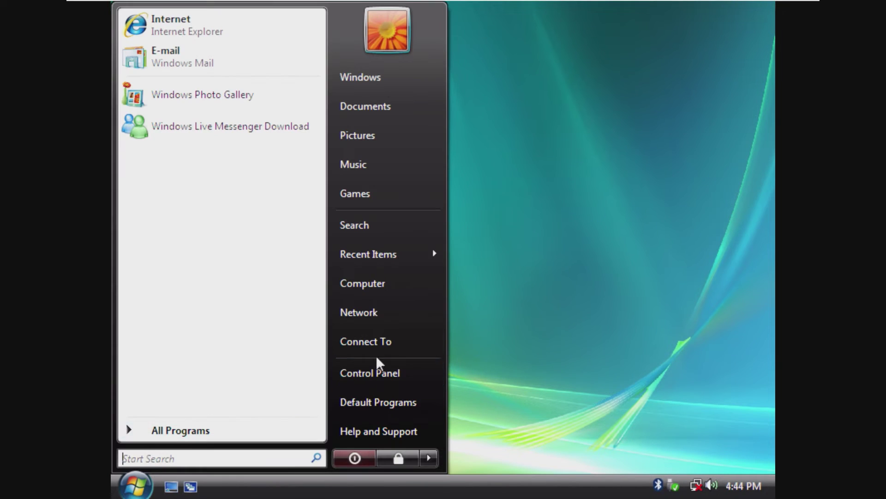
left_click(388, 364)
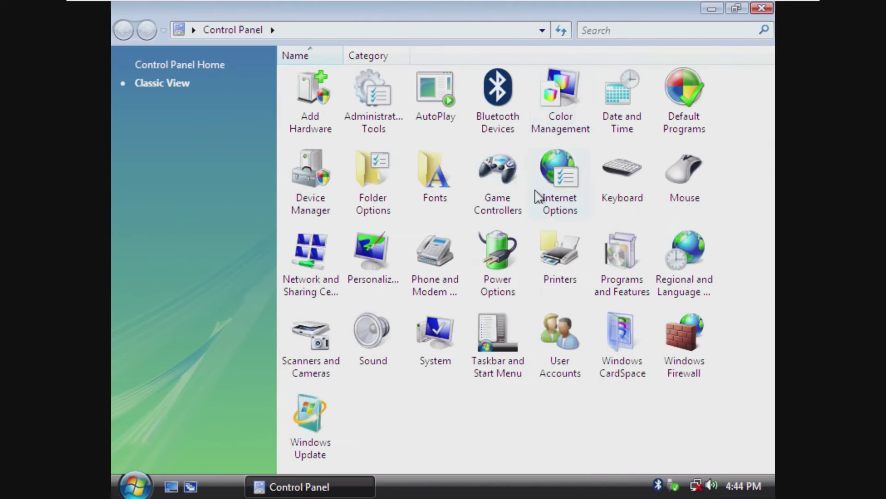
double_click(354, 252)
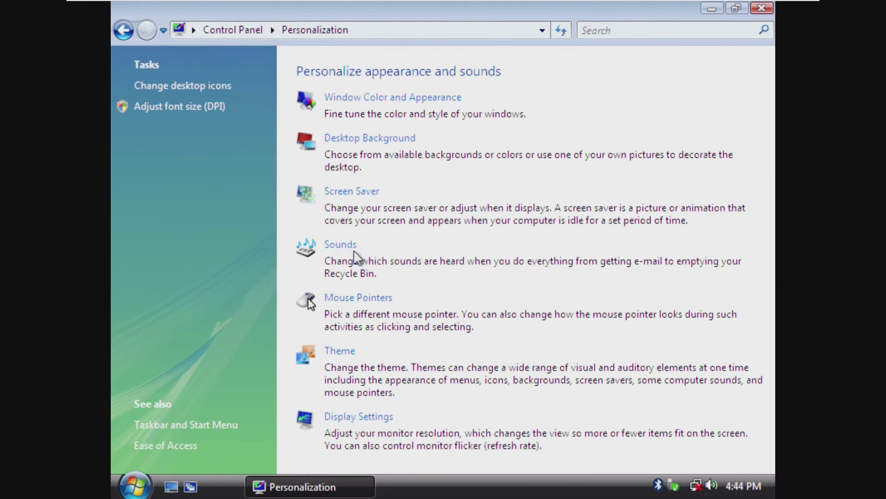
left_click(359, 417)
left_click_drag(263, 362, 330, 363)
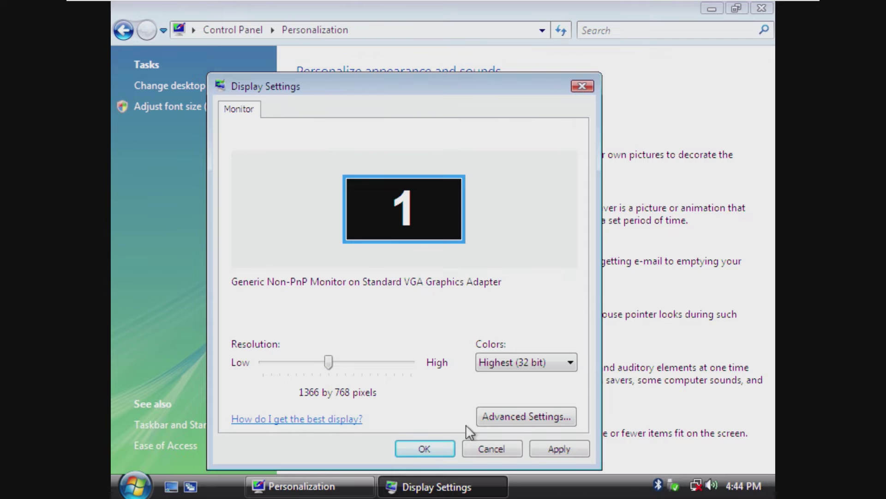
left_click(560, 448)
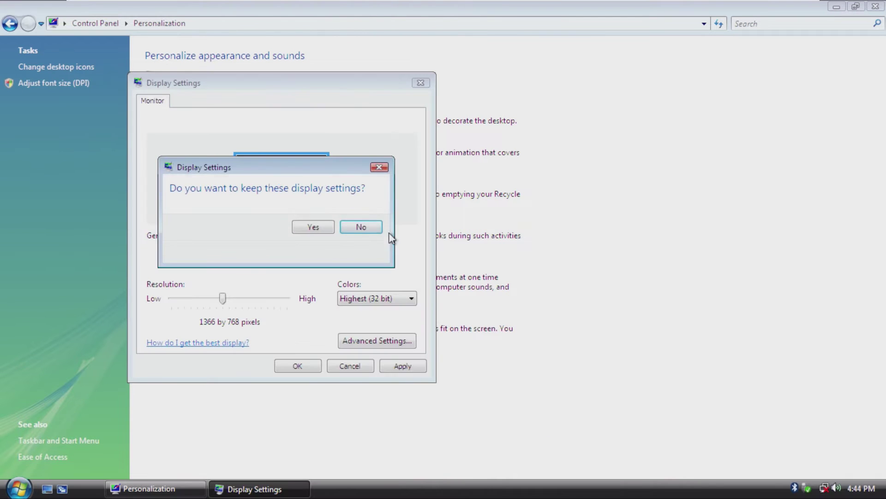
left_click(327, 226)
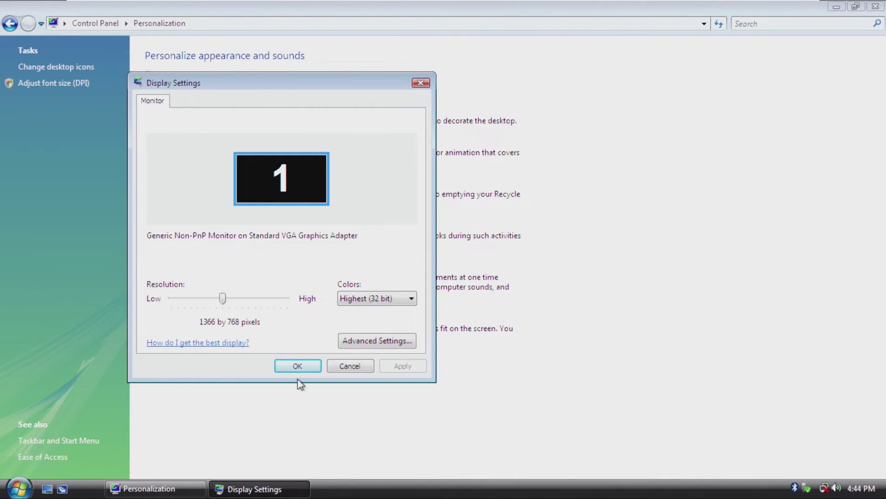
left_click(298, 366)
left_click(876, 6)
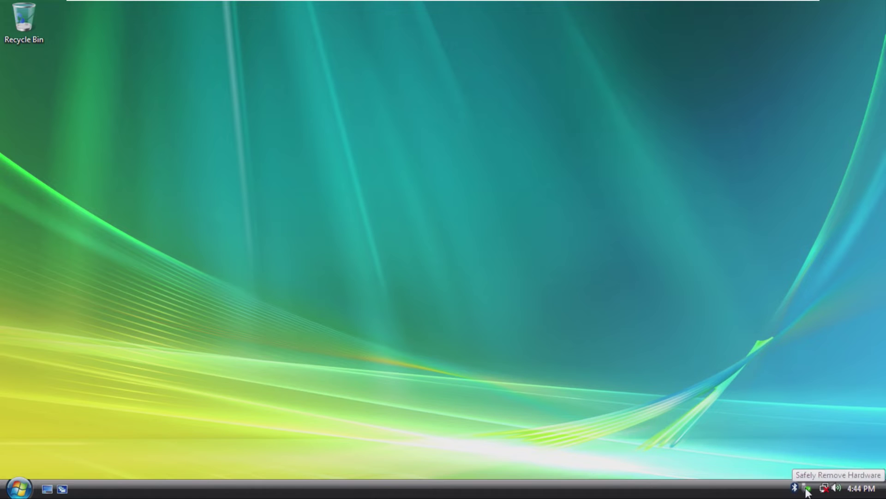
left_click(838, 488)
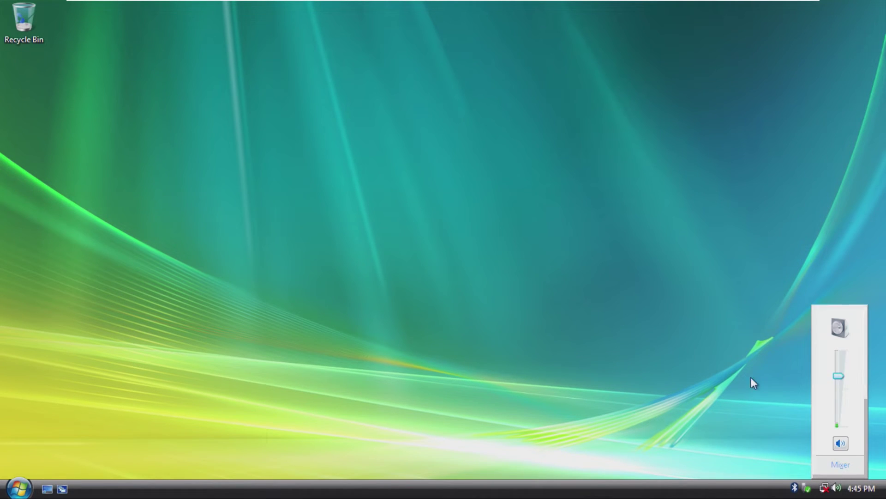
left_click(730, 397)
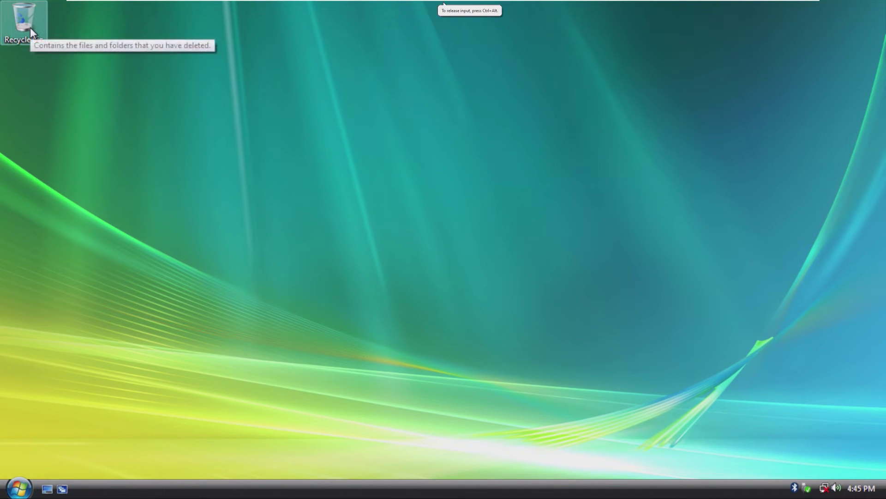
left_click_drag(38, 54, 116, 251)
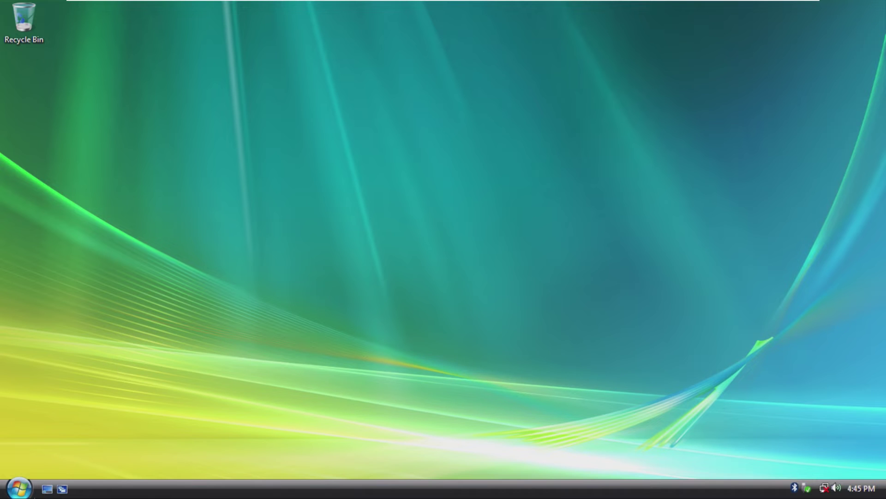
left_click(19, 488)
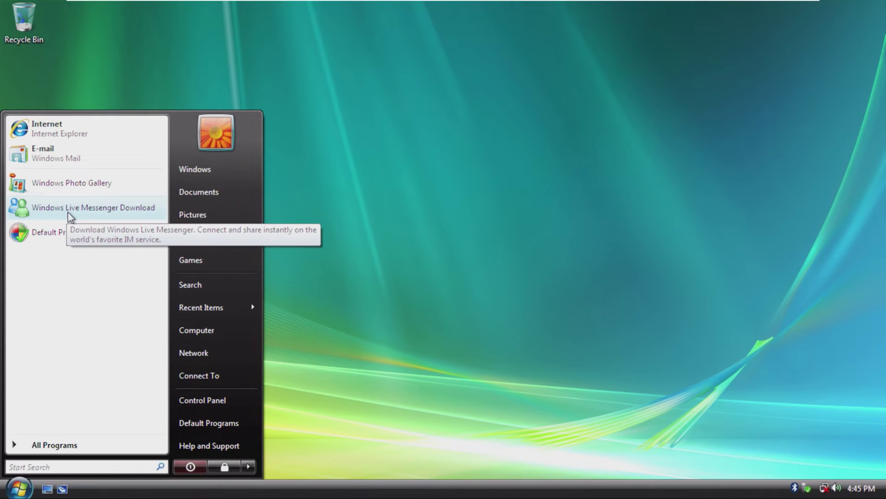
Step: Browse All Programs, expanding Accessories, System Tools, Extras and Upgrades, Games, Maintenance and Startup
left_click(74, 445)
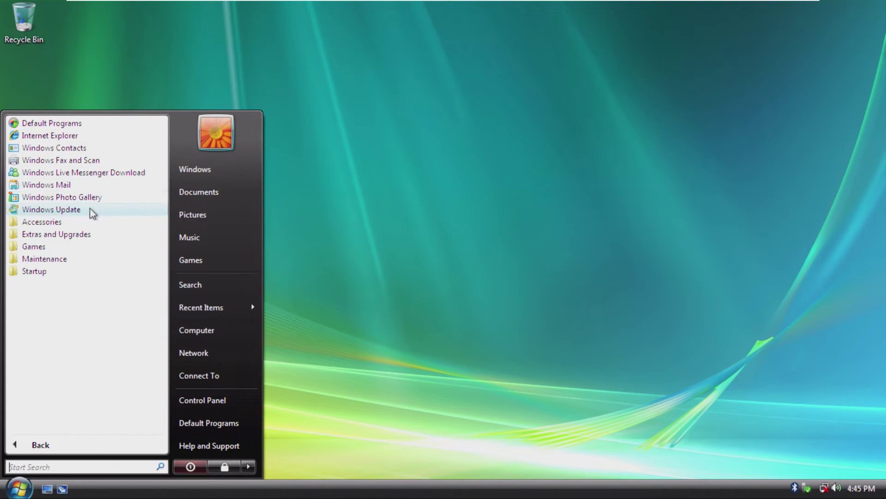
left_click(79, 223)
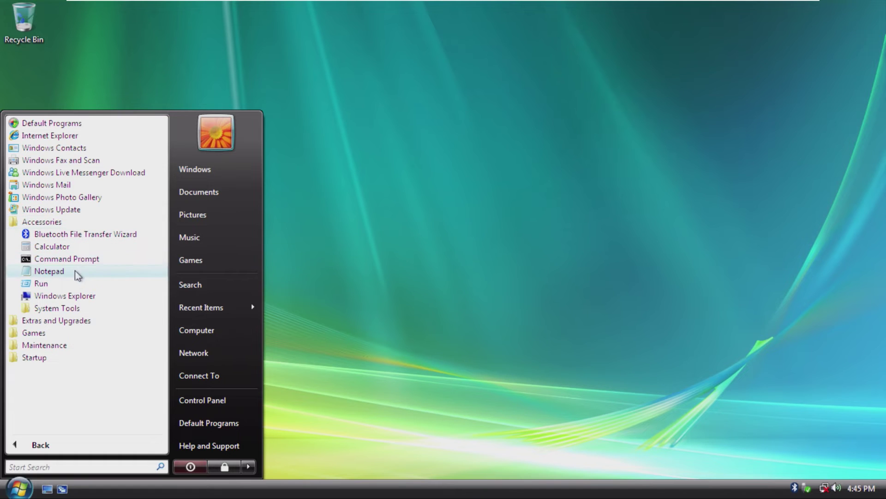
left_click(53, 313)
left_click(53, 312)
left_click(54, 320)
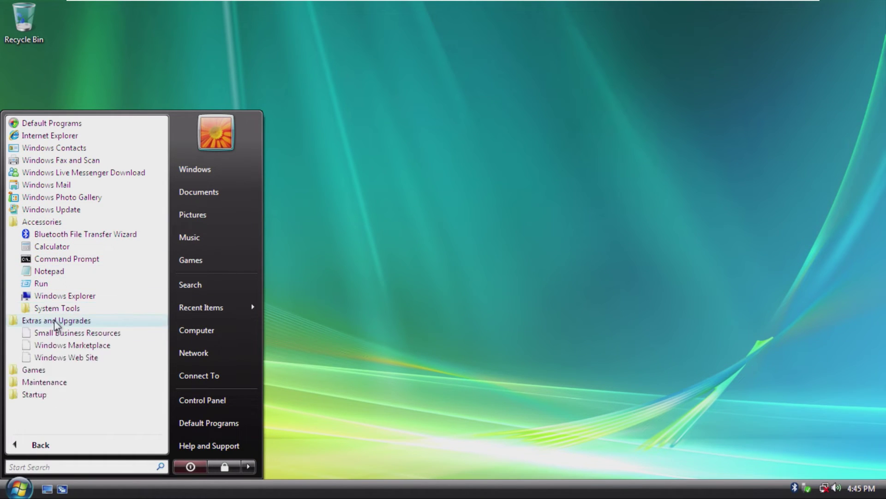
left_click(60, 370)
left_click(63, 394)
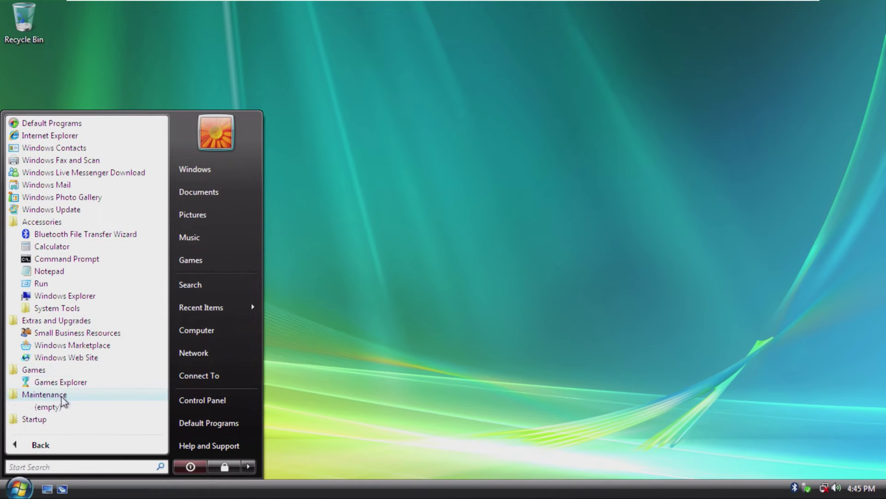
left_click(60, 418)
Step: Scroll through the program list, close the Start menu, then reopen it
scroll(68, 357, "up", 1)
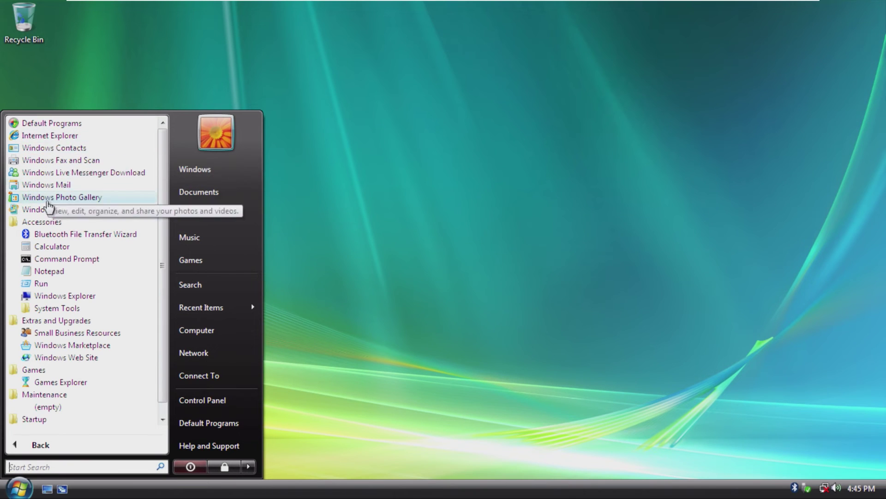
scroll(159, 282, "down", 1)
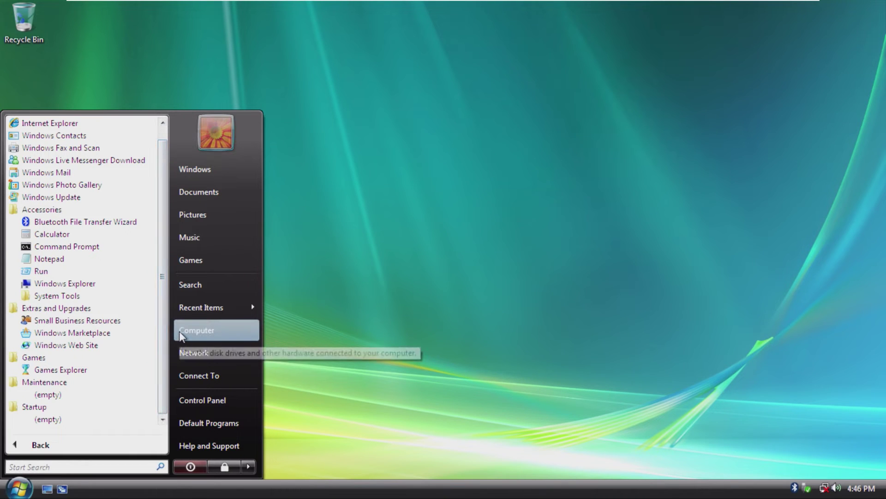
left_click(368, 347)
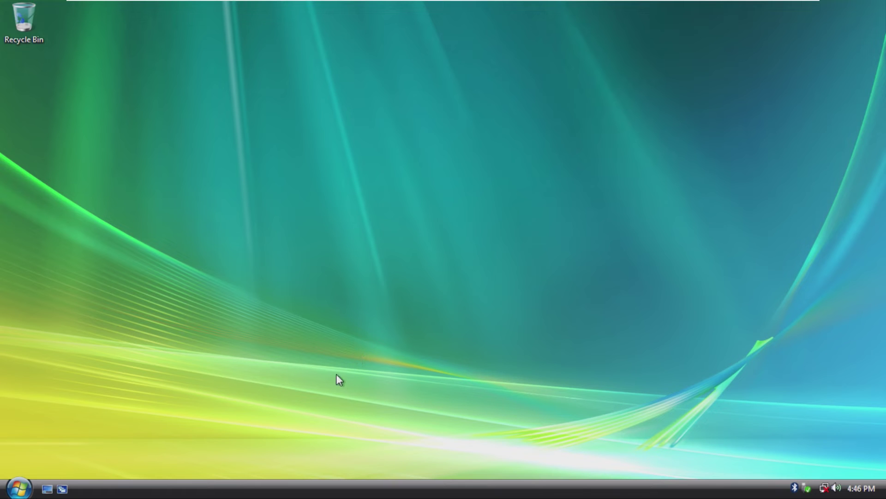
left_click(19, 488)
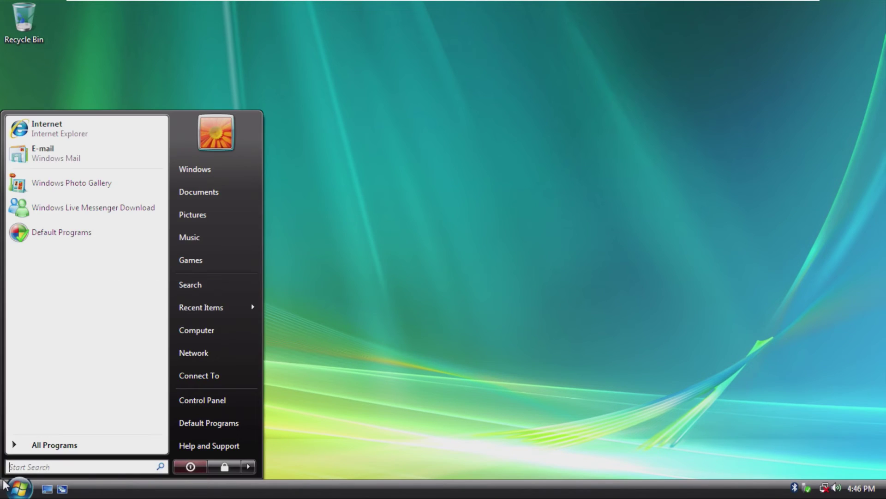
Step: Open Computer to view the drives, close it, then reopen and right-click the Start button
left_click(193, 330)
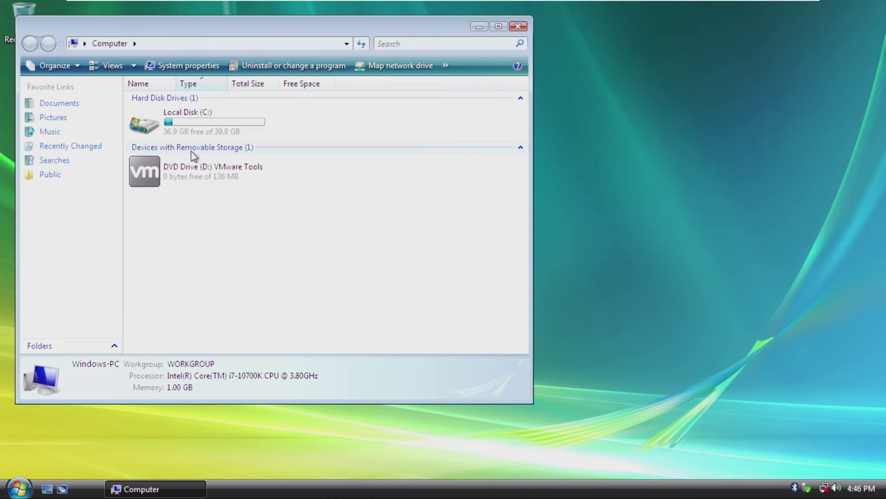
left_click(518, 26)
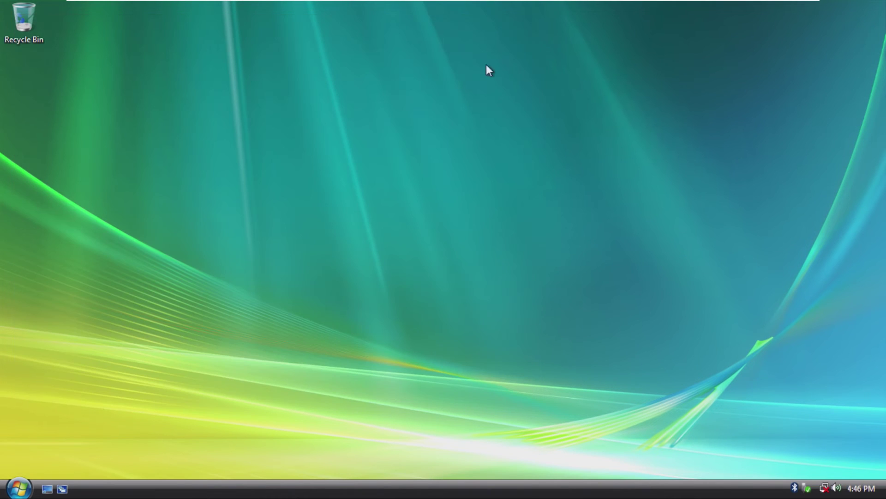
left_click(18, 488)
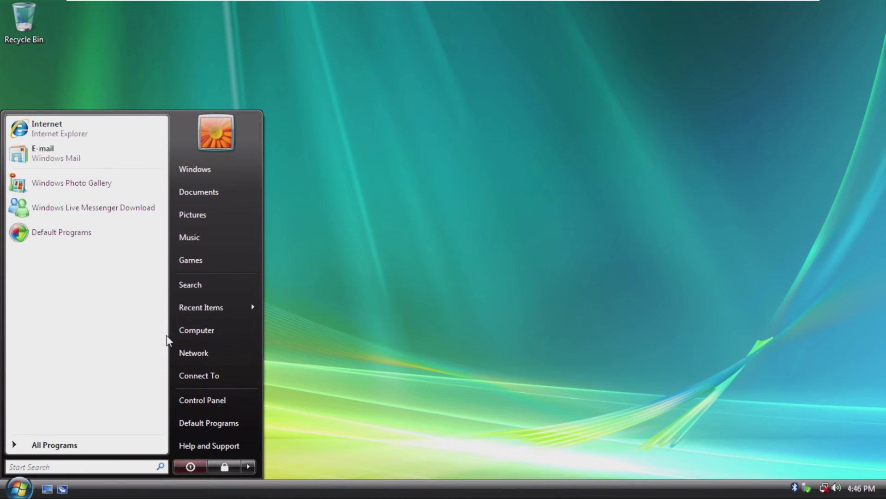
right_click(18, 488)
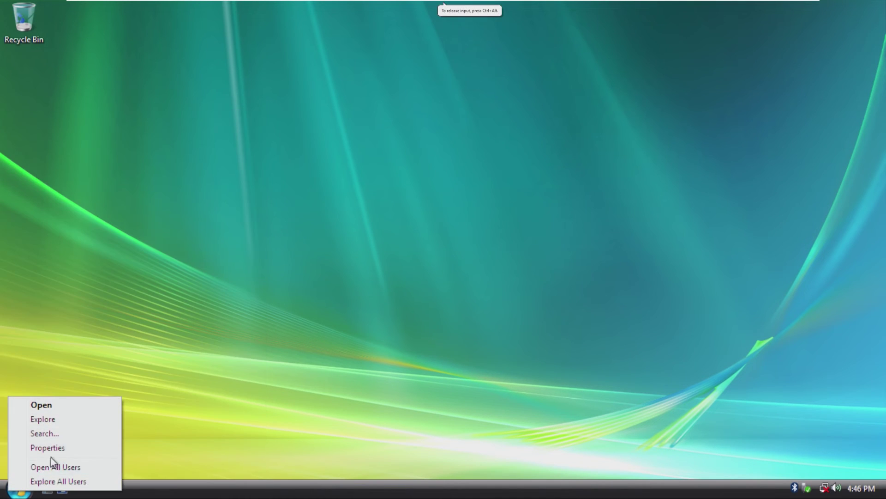
Step: Launch Task Manager from the taskbar menu and view its Processes, Services and Performance tabs
left_click(213, 476)
right_click(213, 480)
left_click(246, 448)
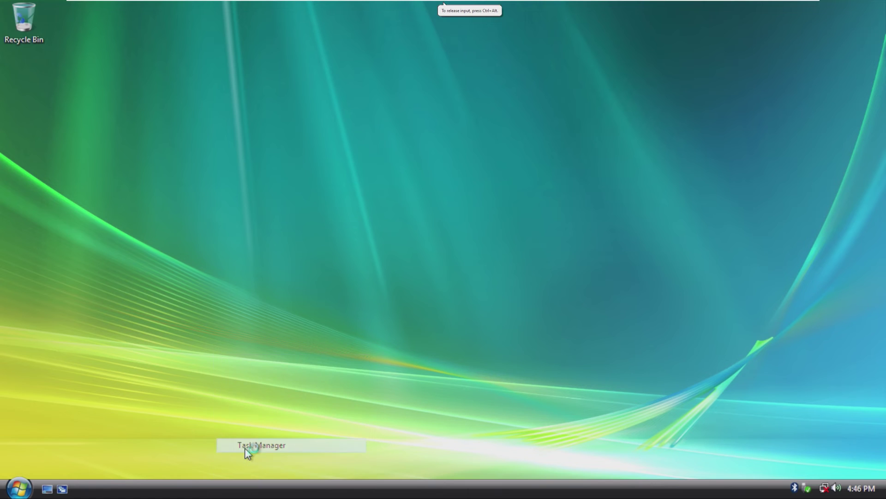
left_click(79, 49)
left_click(116, 49)
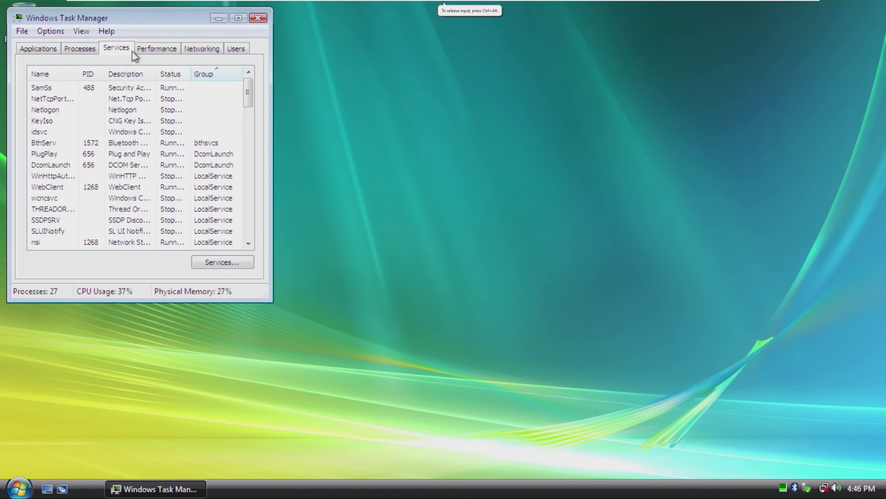
left_click(157, 49)
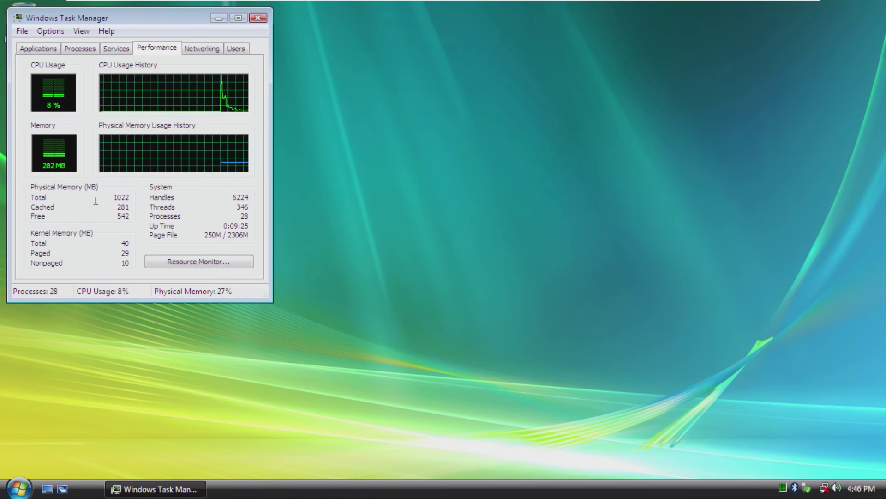
Step: Open Games Explorer from All Programs > Games, maximize the window, then close it
key("super")
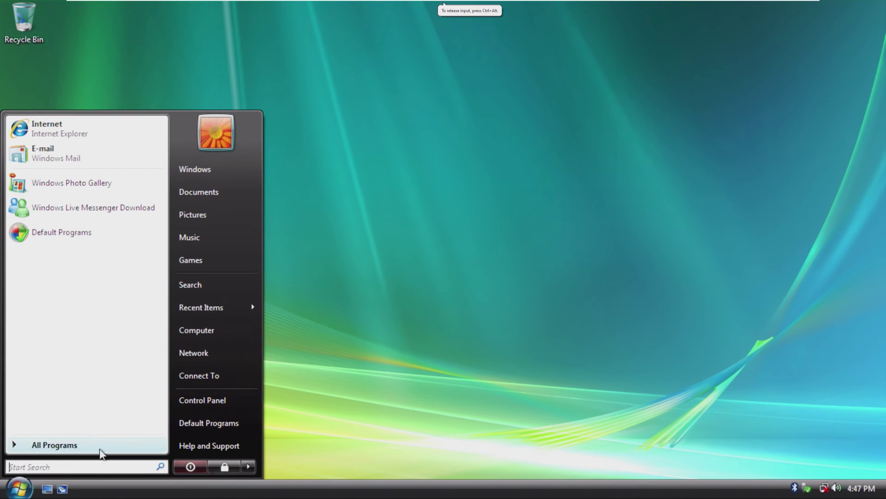
left_click(99, 448)
left_click(52, 247)
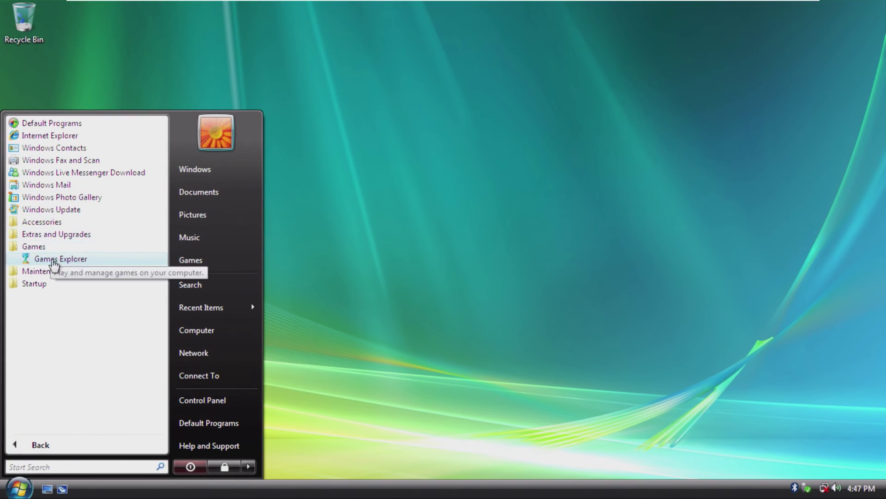
left_click(52, 258)
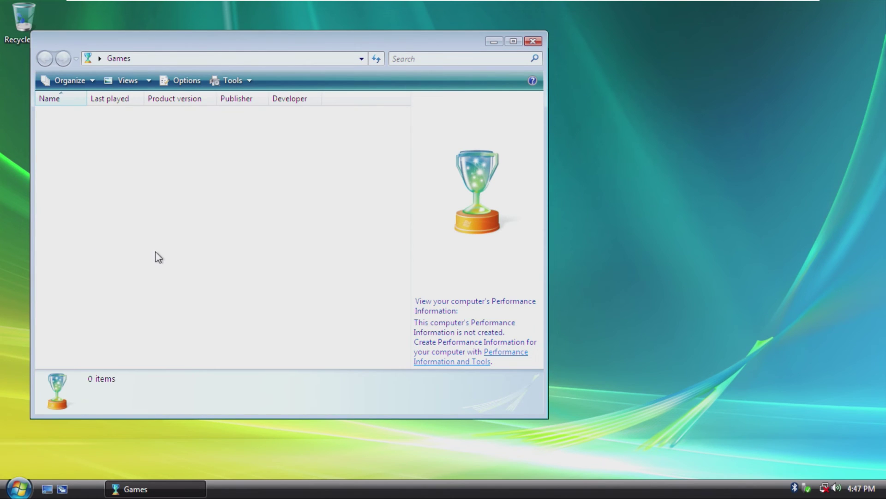
left_click(504, 359)
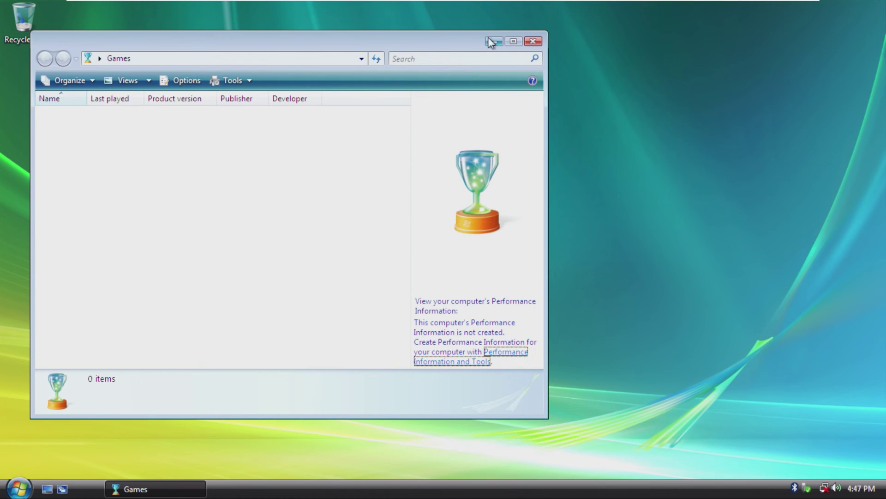
left_click(511, 43)
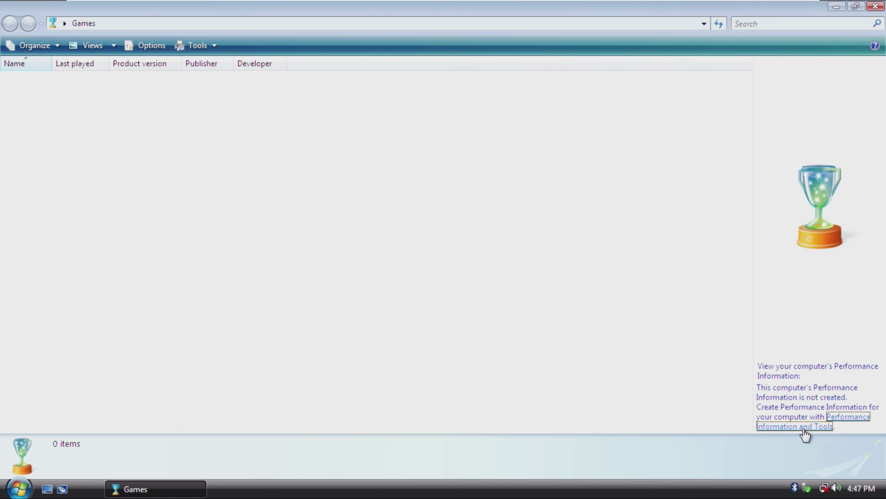
left_click(876, 6)
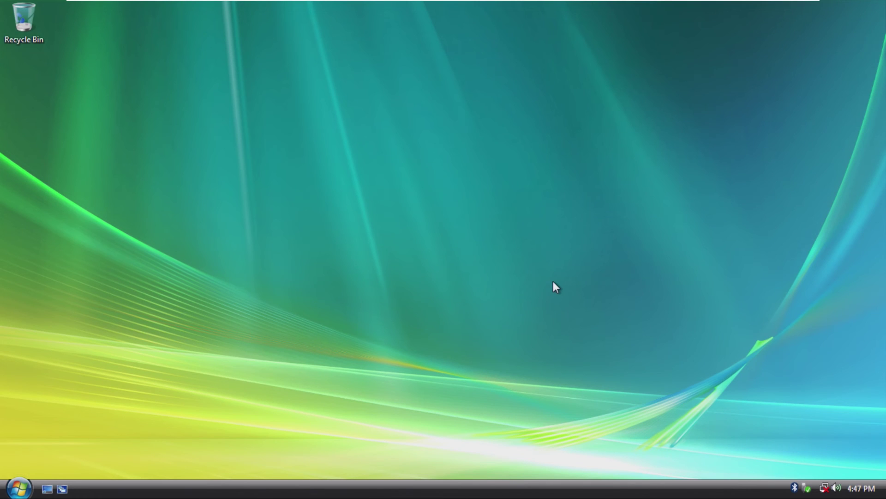
Step: Run a command from the Run box, check About Windows for Version 6.0 Build 6000, close it, and reopen the Start menu
key("super+r")
type("cmd")
key("Return")
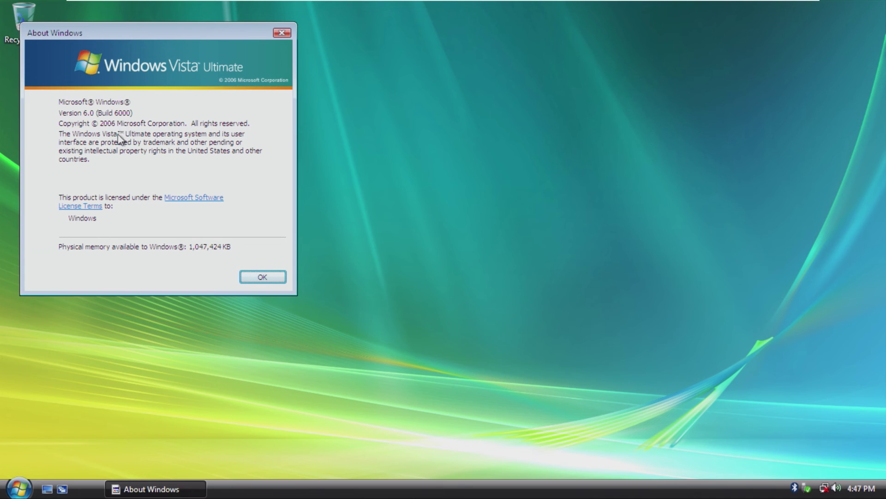
left_click(257, 277)
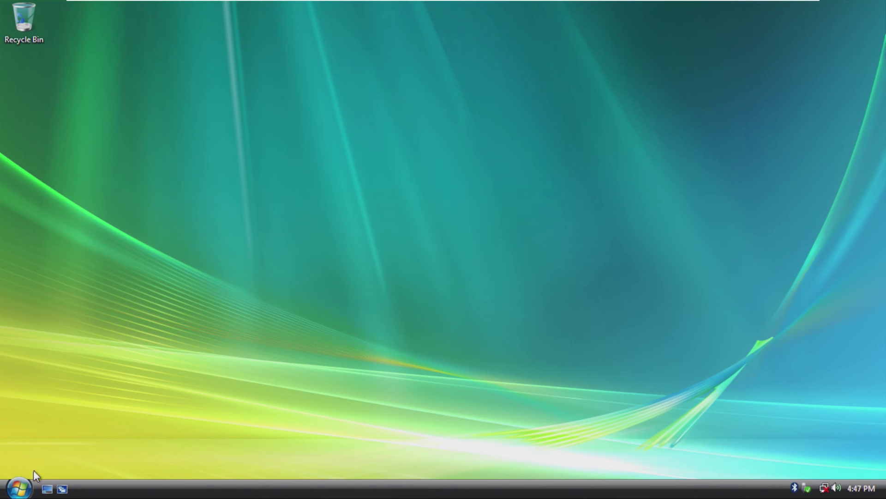
left_click(20, 488)
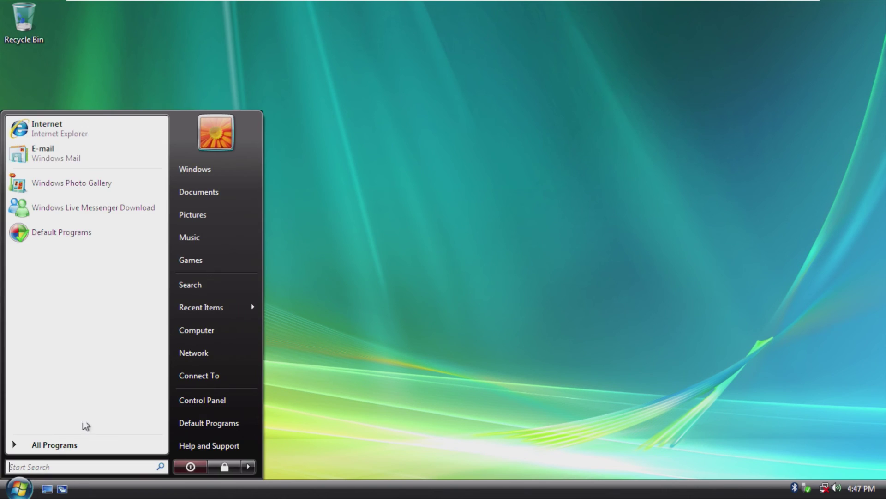
Step: Open the Pictures folder from the Start menu, maximize it, then close it
left_click(192, 215)
left_click(528, 56)
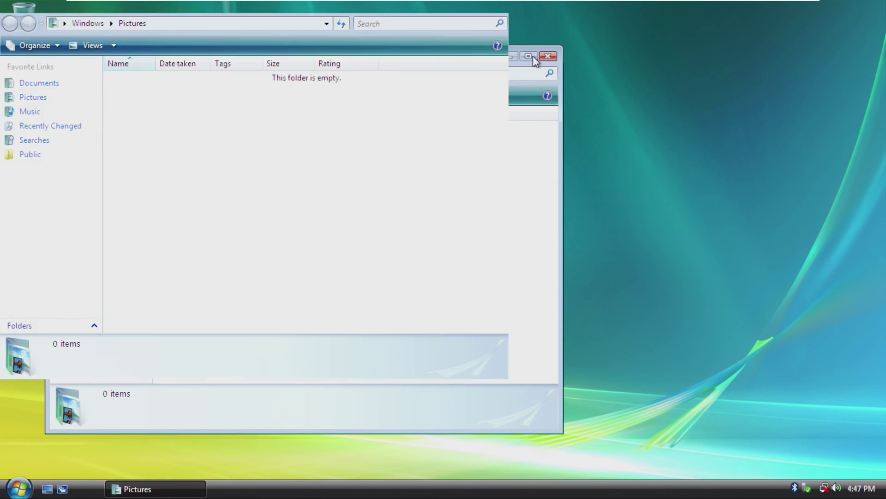
left_click(876, 7)
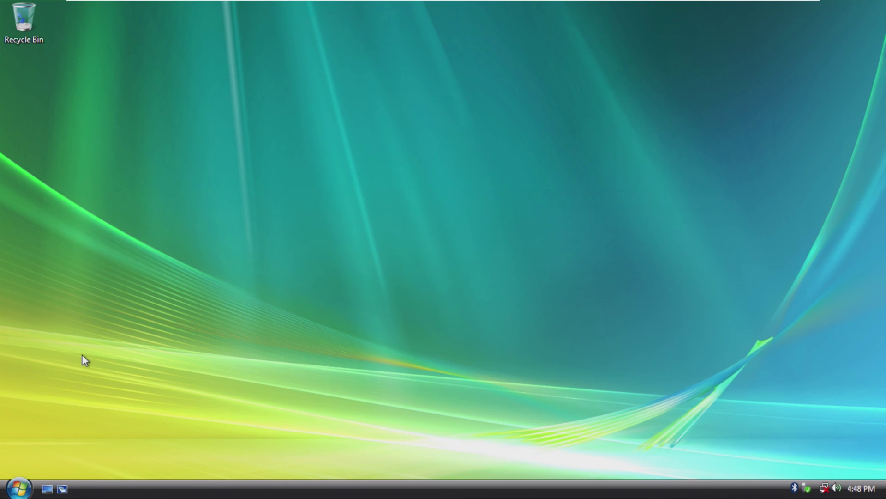
key("super")
left_click(311, 305)
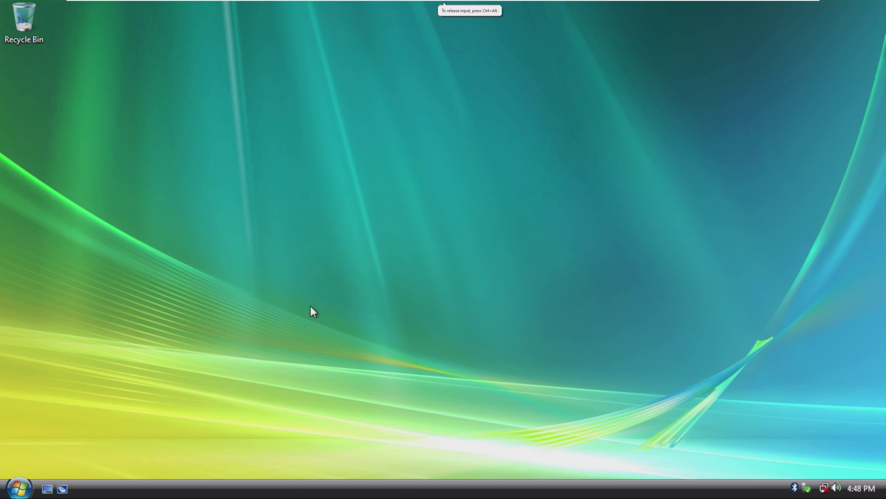
left_click(19, 489)
left_click(33, 450)
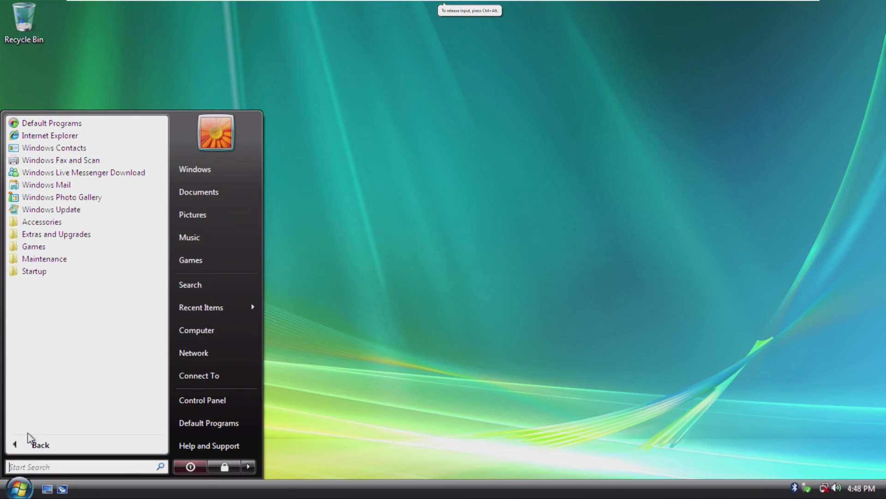
left_click(41, 443)
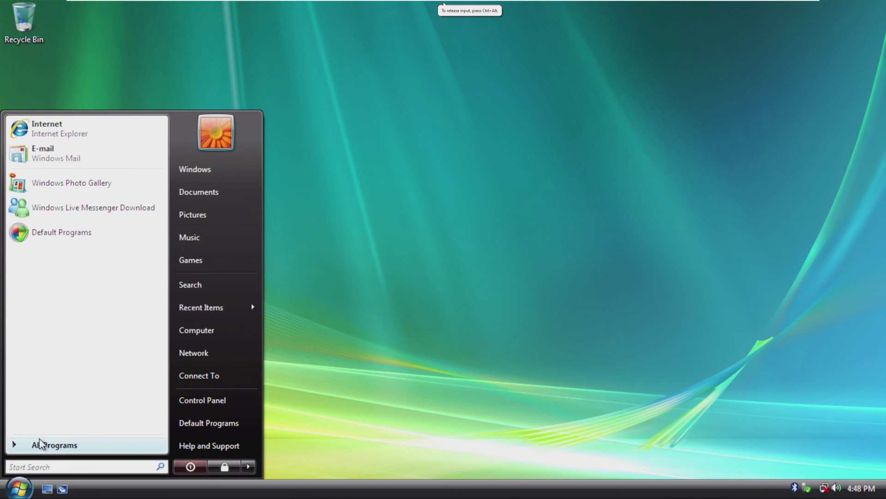
left_click(372, 312)
left_click(19, 489)
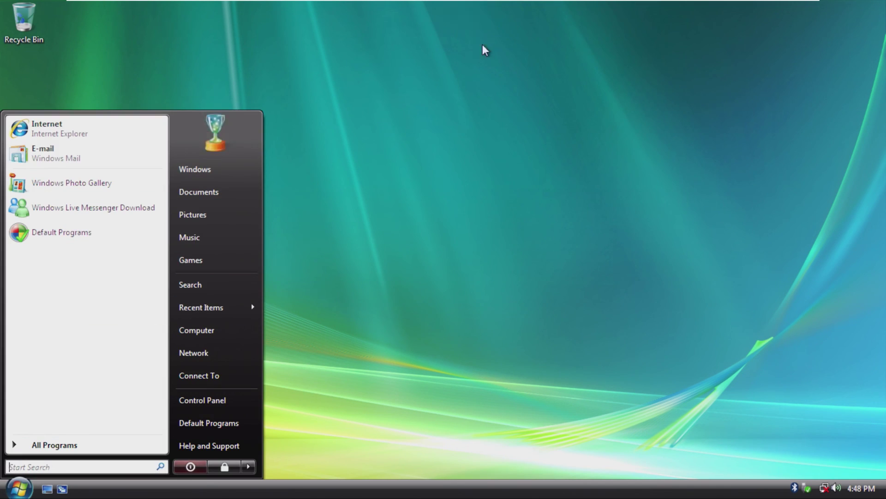
left_click_drag(352, 291, 690, 489)
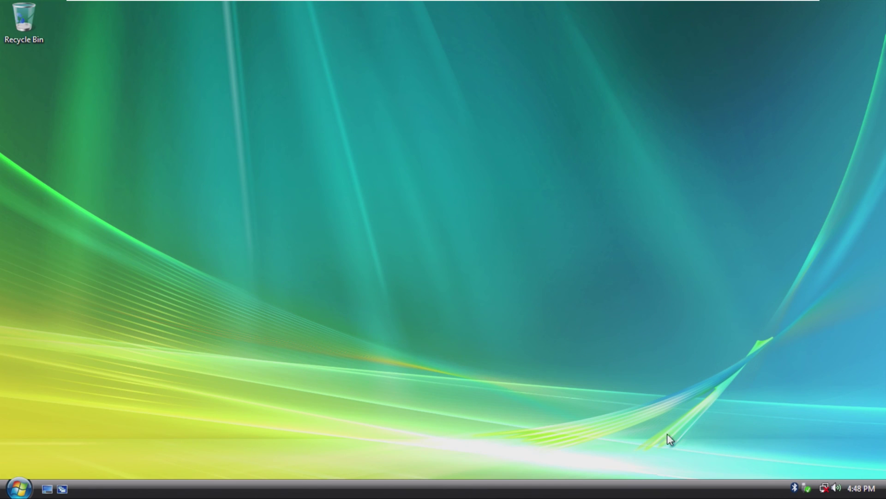
left_click_drag(884, 2, 19, 416)
left_click(121, 403)
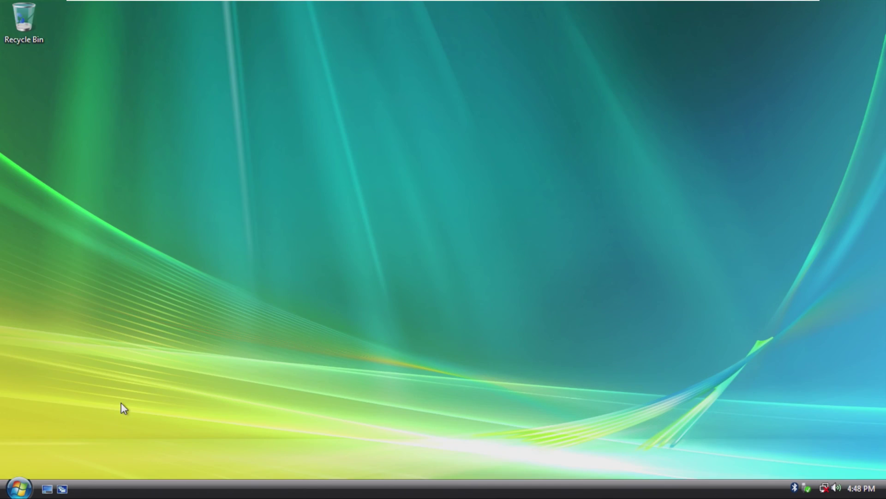